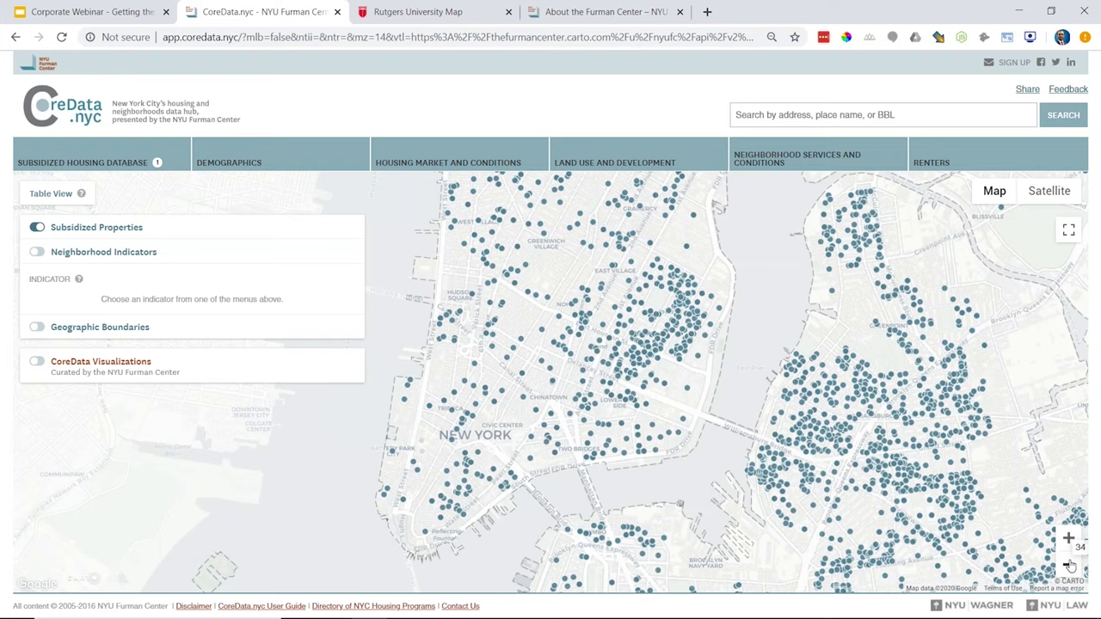
Overlay the Congressional Districts geographic boundaries on the map of subsidized properties around Lower Manhattan and Brooklyn.
left_click(1070, 565)
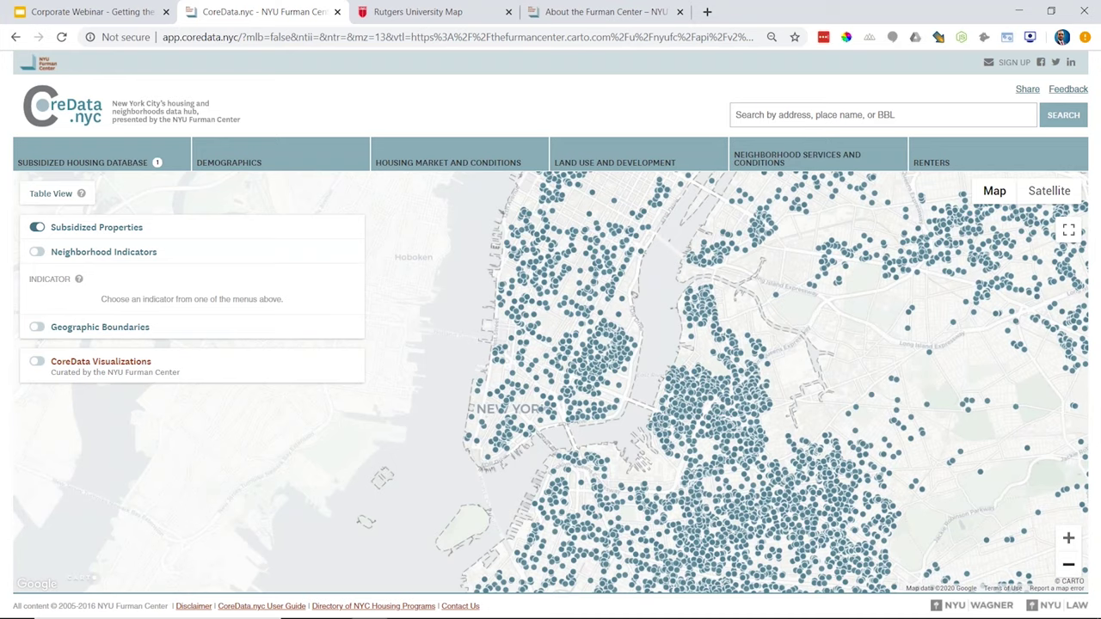
scroll(550, 382, "down", 1)
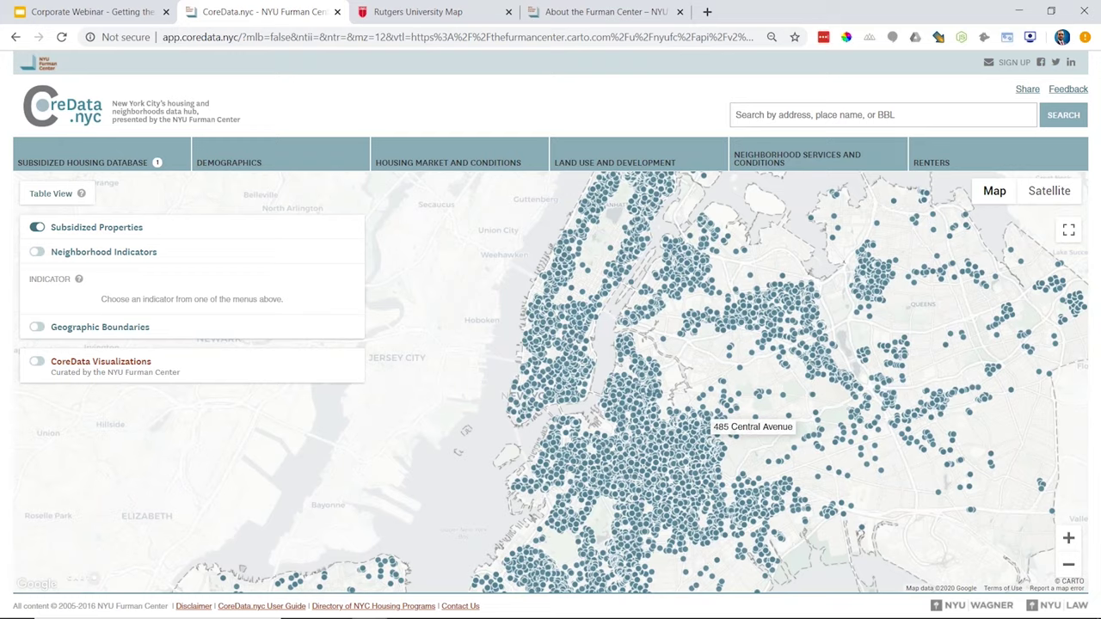
left_click_drag(568, 386, 633, 366)
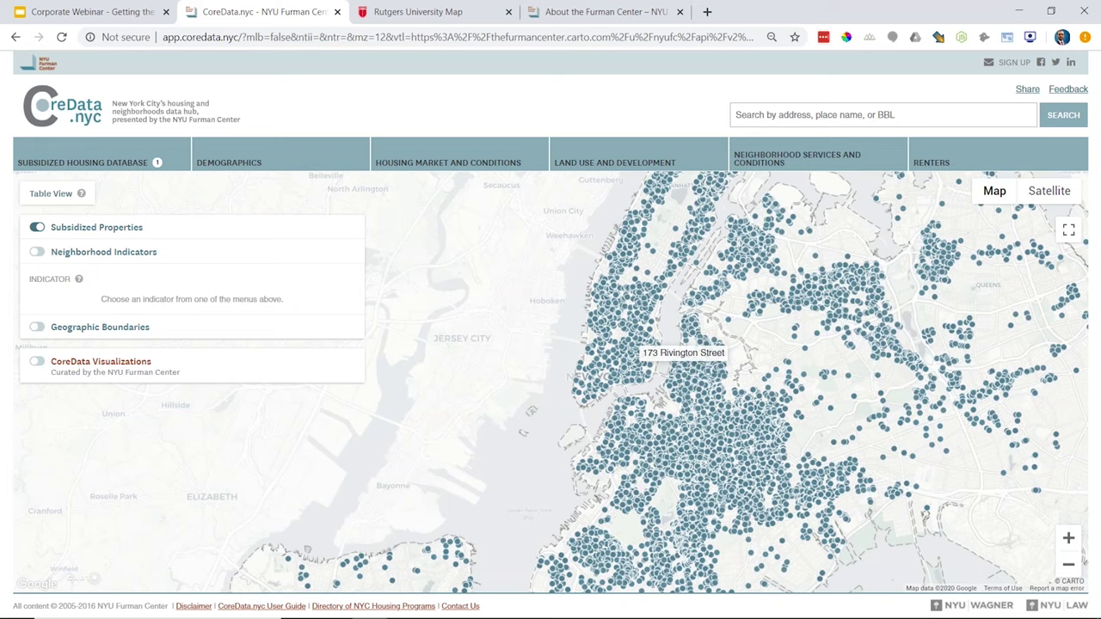
left_click(1068, 538)
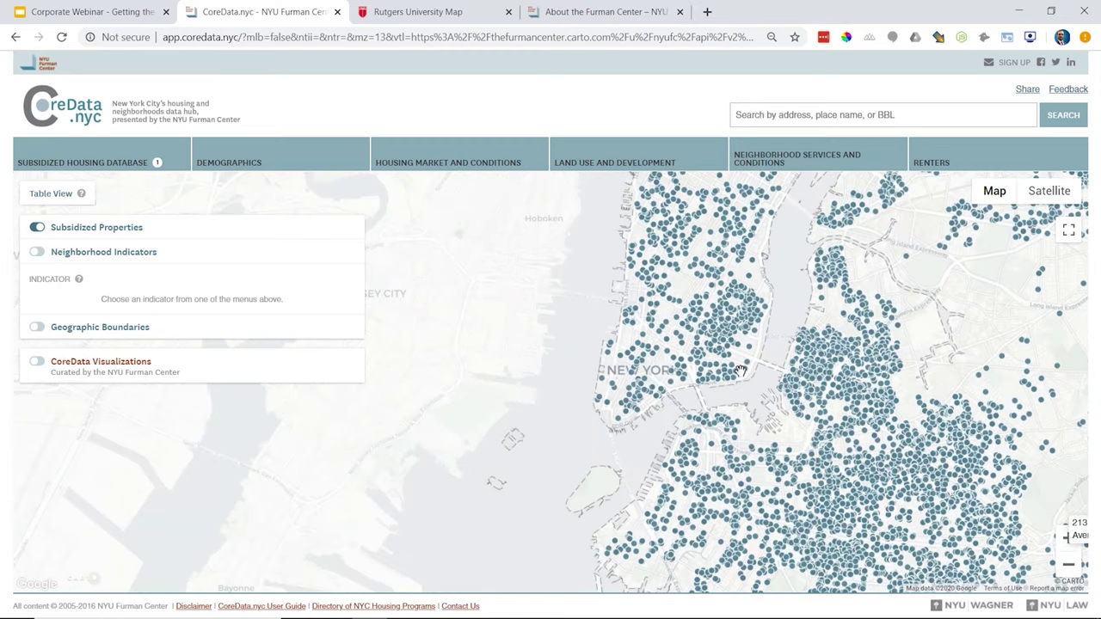
mouse_move(758, 325)
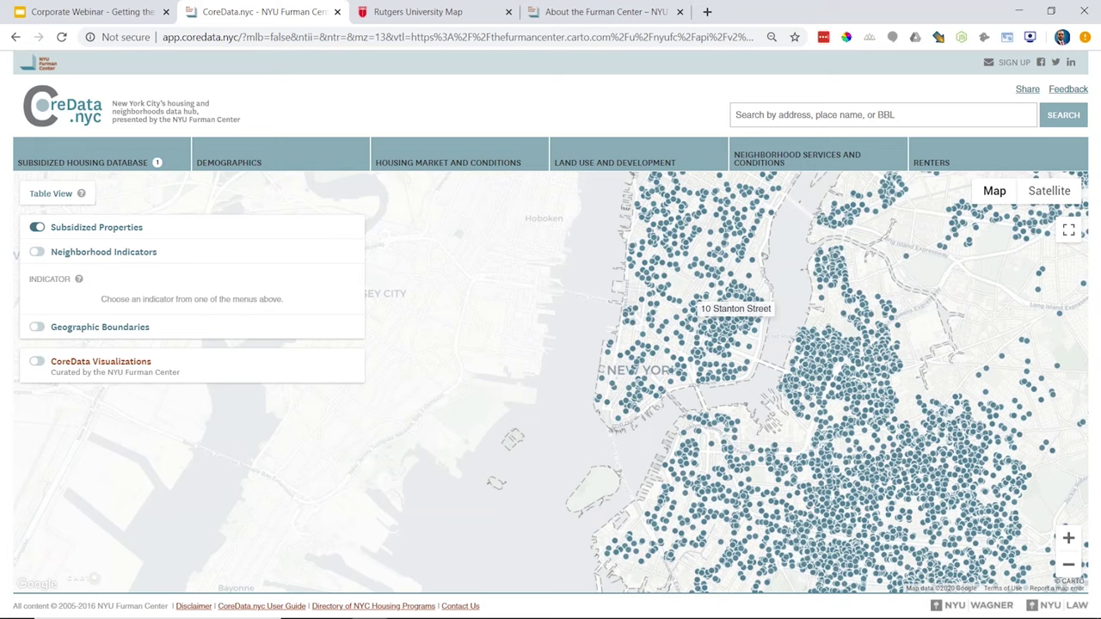
left_click(46, 328)
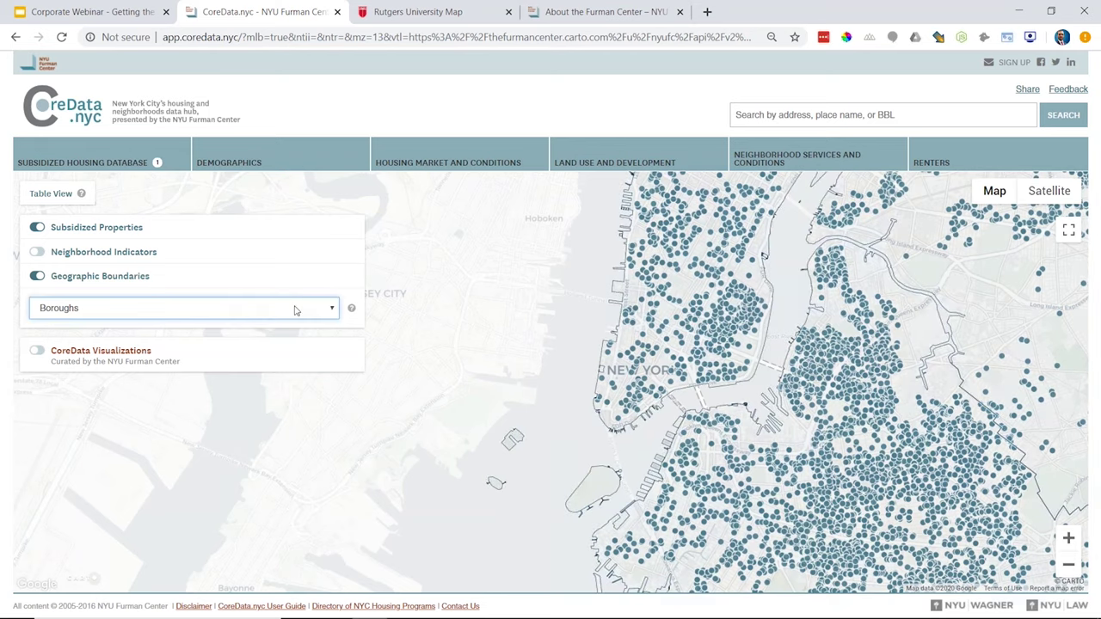
left_click(295, 310)
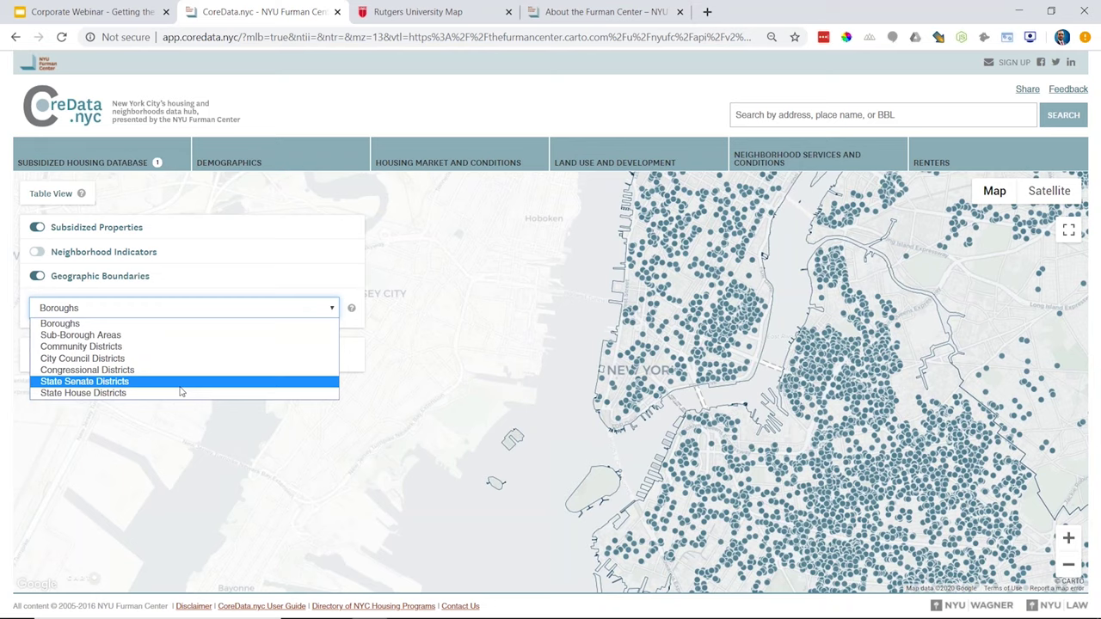
left_click(129, 370)
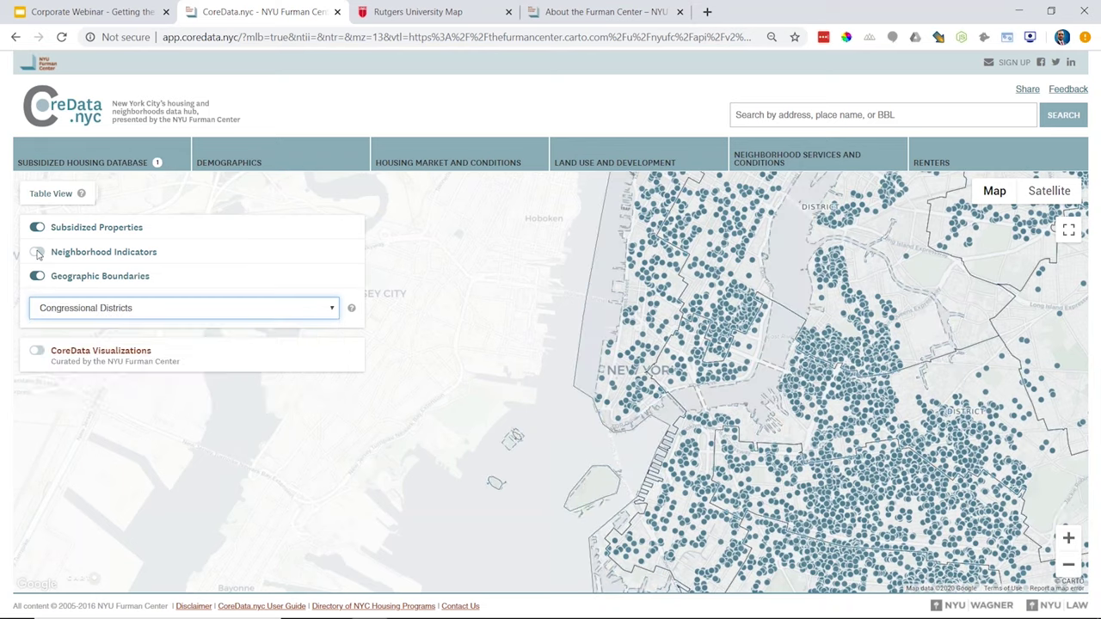
Add the demographic household indicator "Households with children under 18 years old" to the map.
left_click(38, 253)
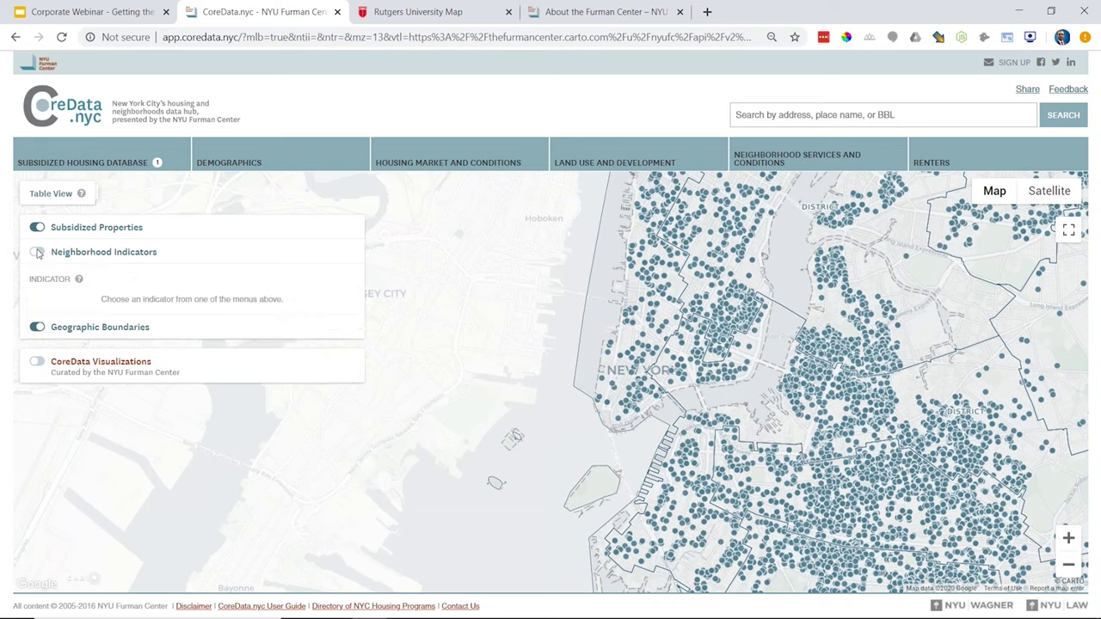
left_click(38, 253)
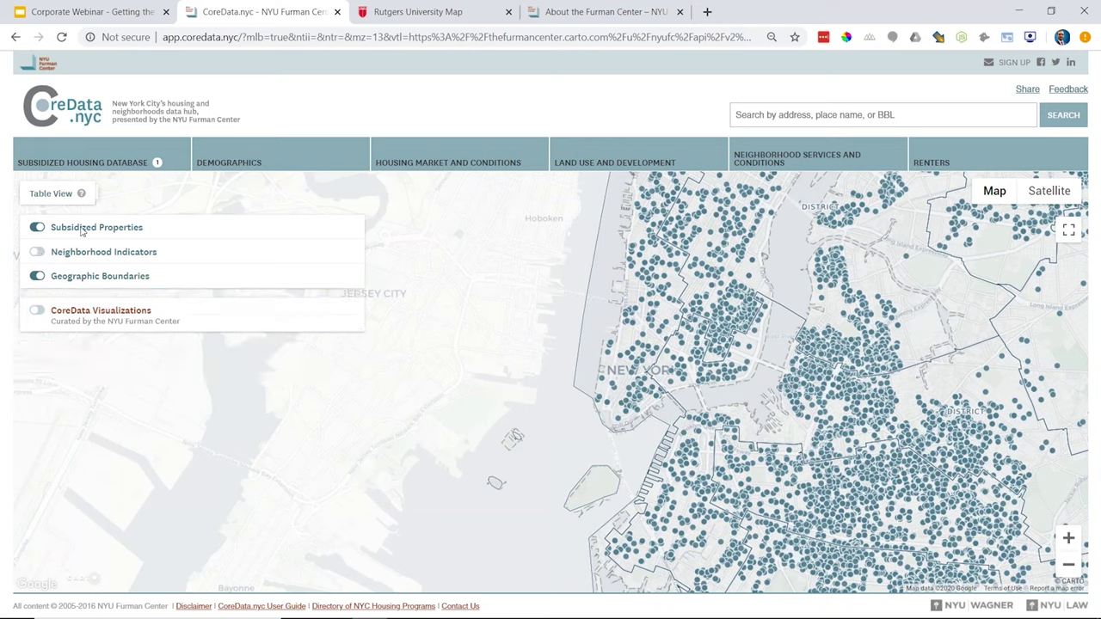
left_click(201, 167)
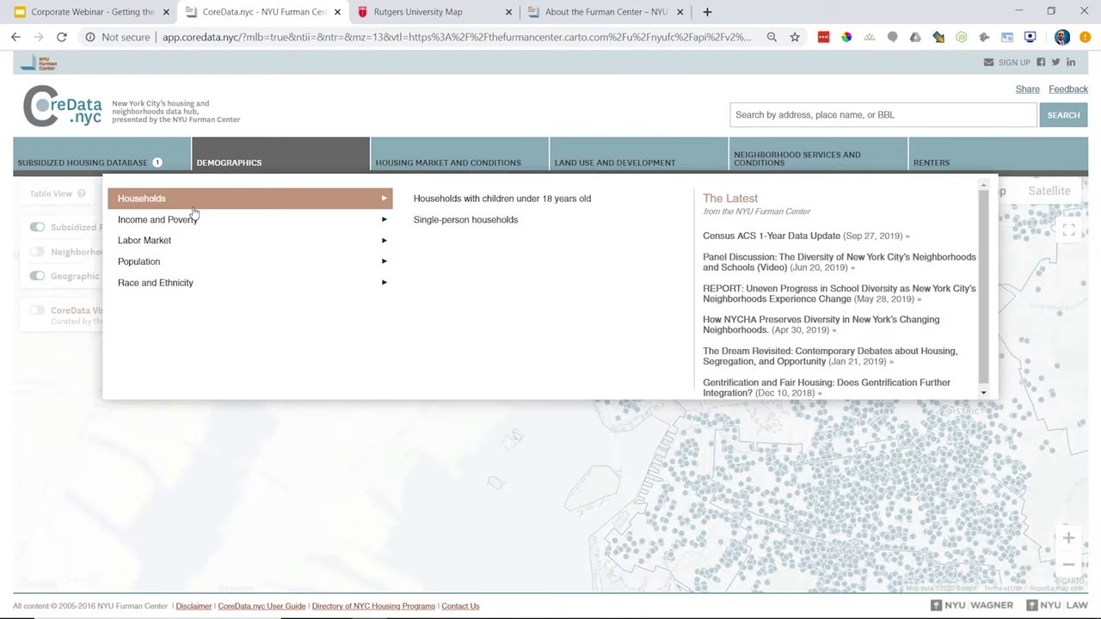
mouse_move(258, 219)
left_click(430, 198)
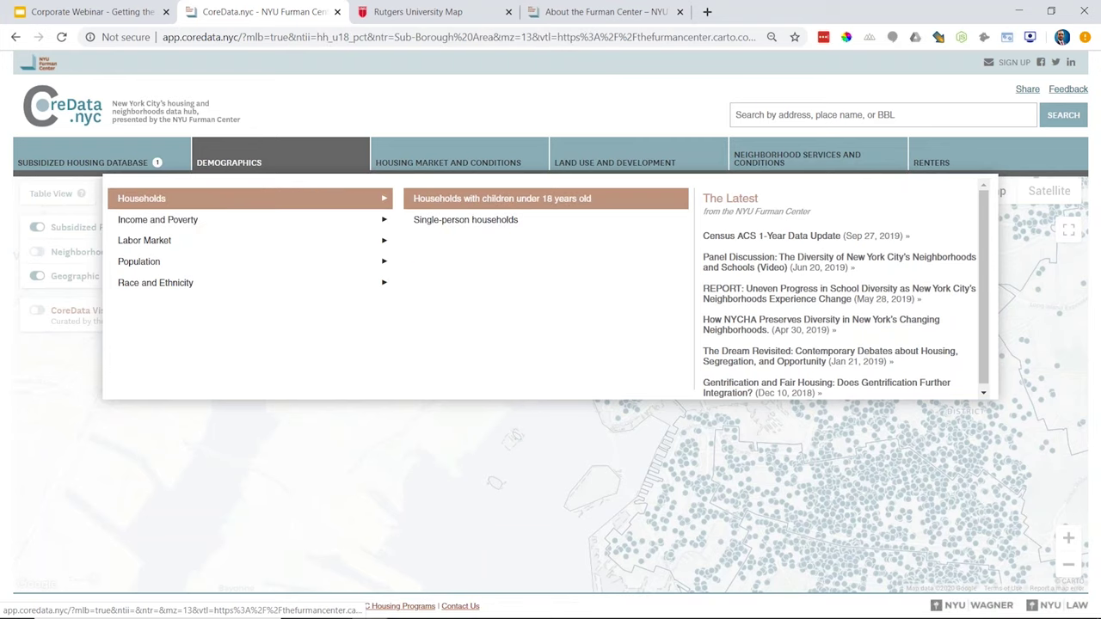
Hide the subsidized properties so that only the household indicator and district boundaries are shown across the city.
scroll(844, 370, "down", 3)
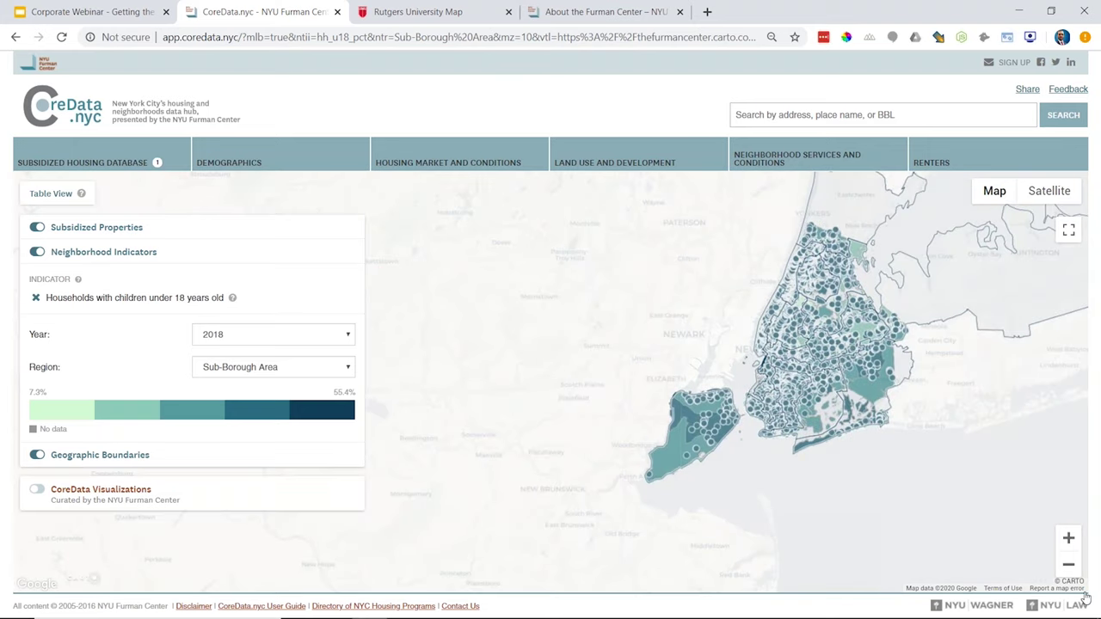
left_click(1070, 567)
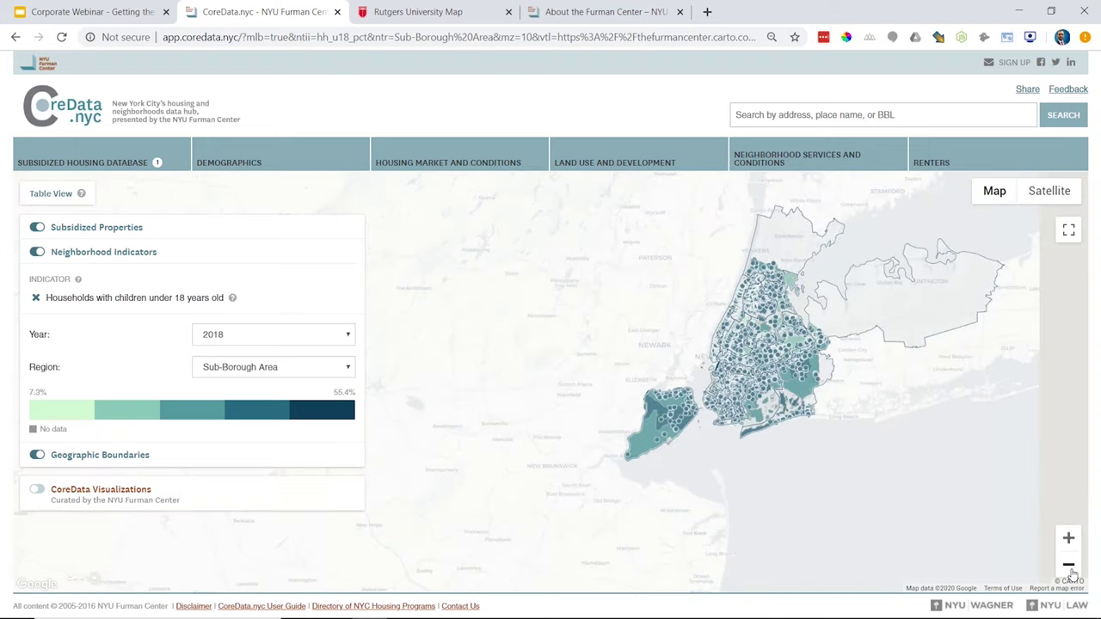
left_click(1069, 566)
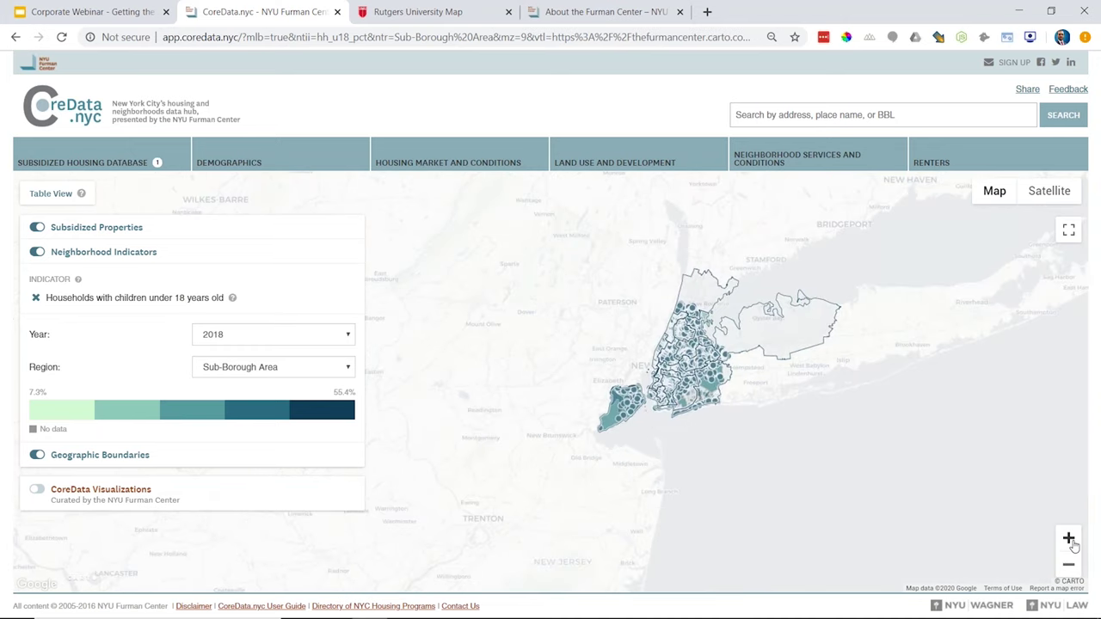
left_click(1069, 539)
left_click(1069, 540)
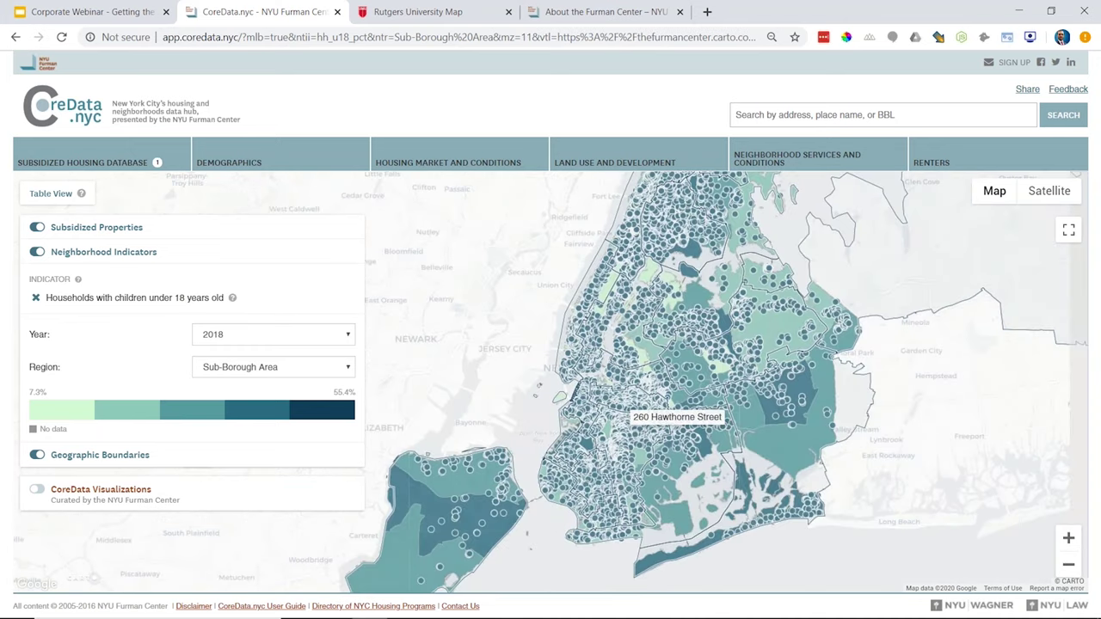
left_click(37, 227)
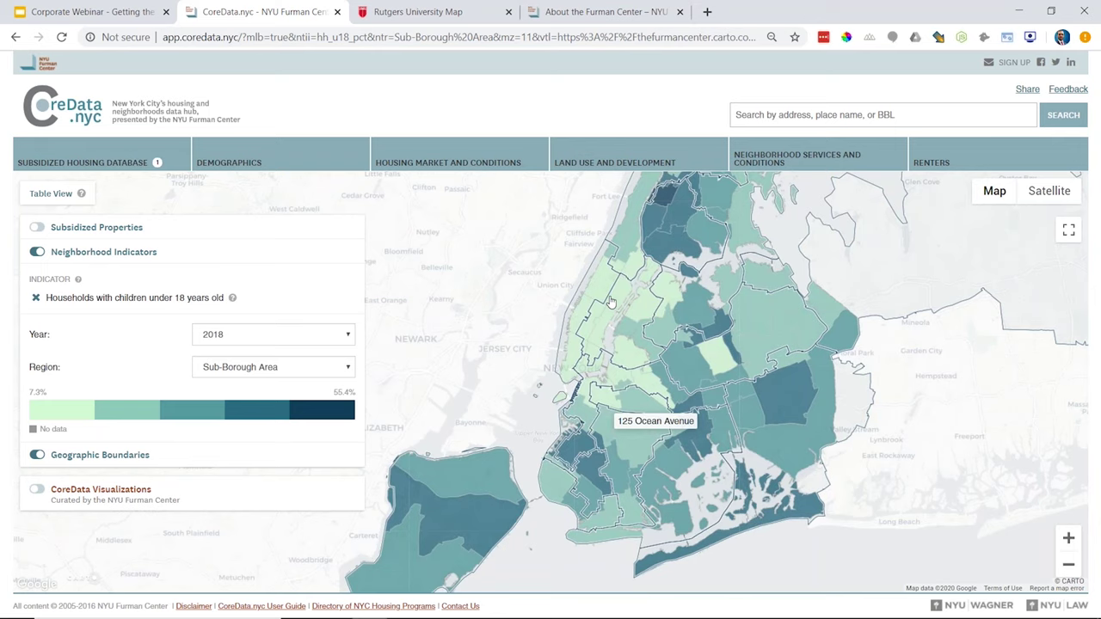
Review the region options for the household indicator, keeping Sub-Borough Area.
left_click(1069, 538)
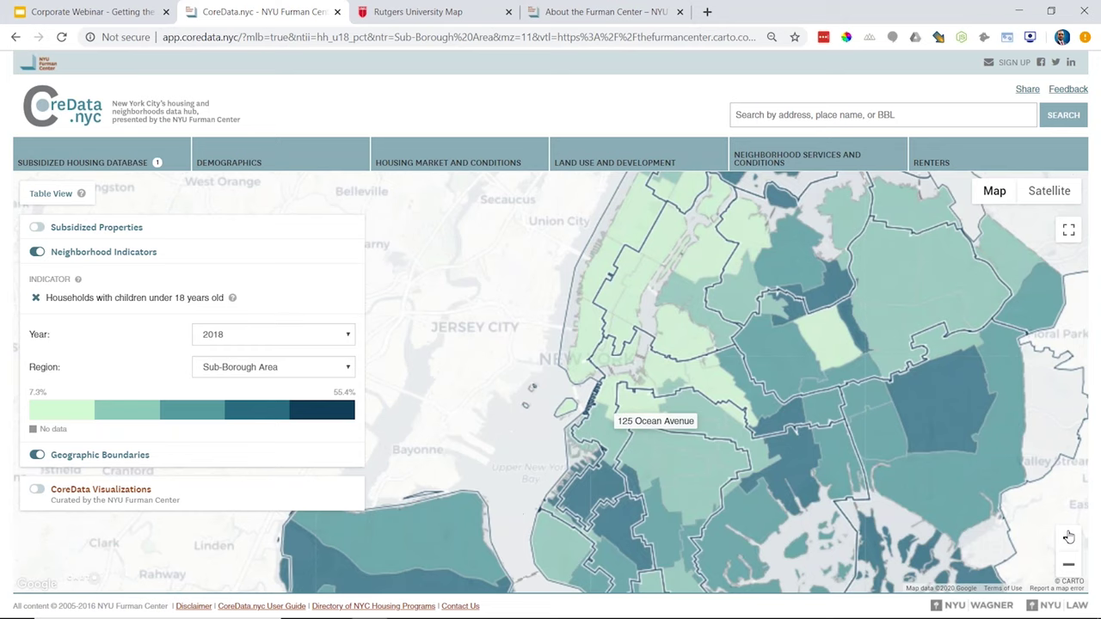
left_click(1069, 538)
left_click(241, 367)
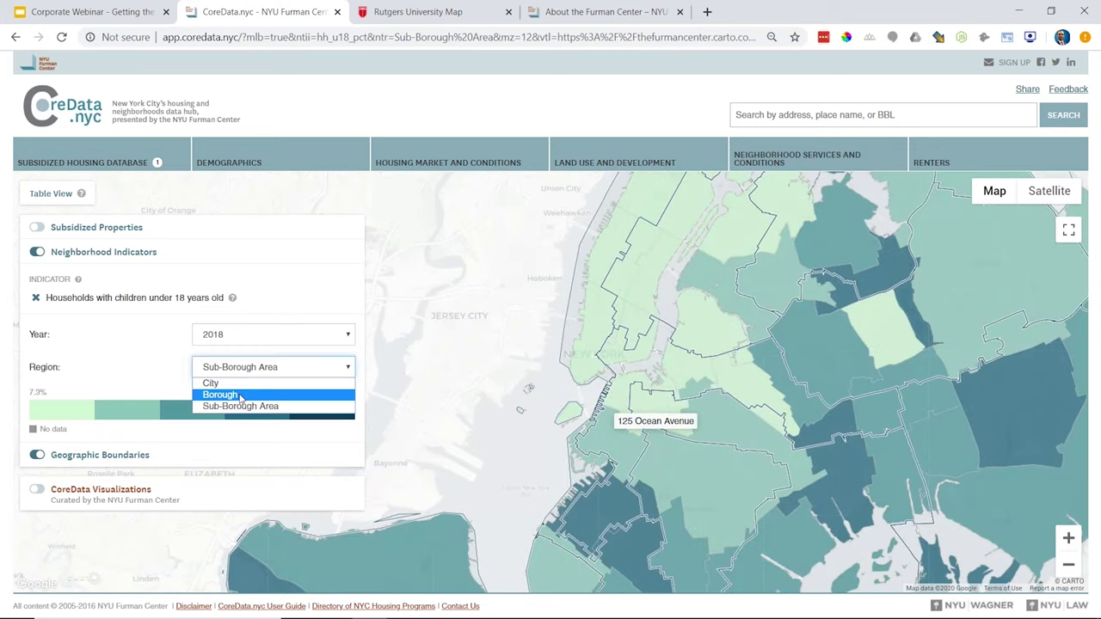
left_click(241, 395)
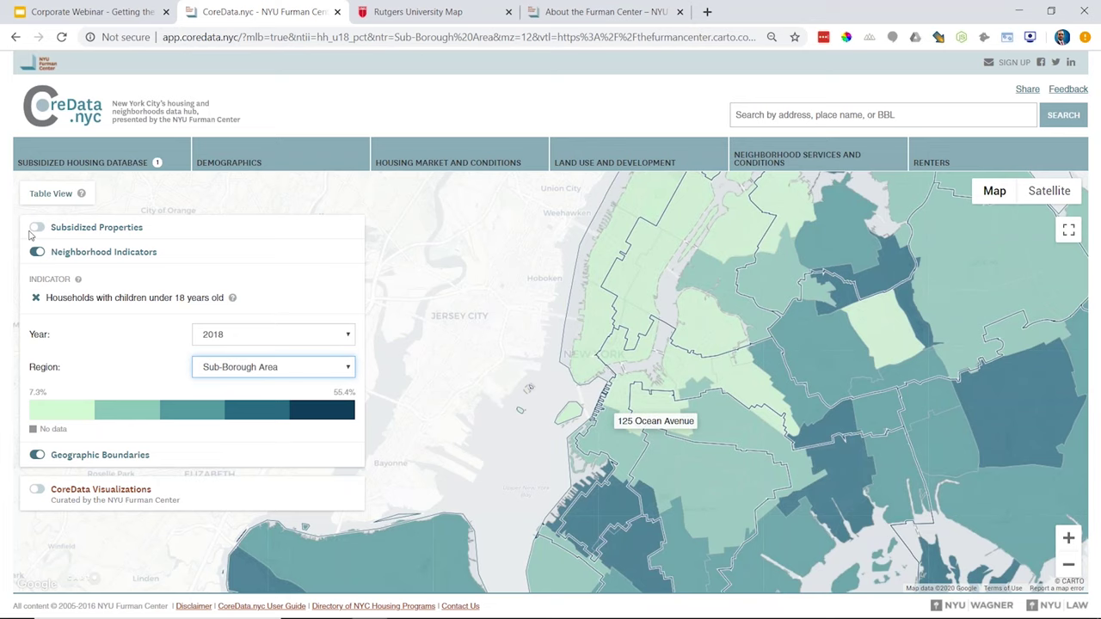
Show the subsidized properties again on top of the household indicator around Manhattan and northern Brooklyn.
left_click(37, 228)
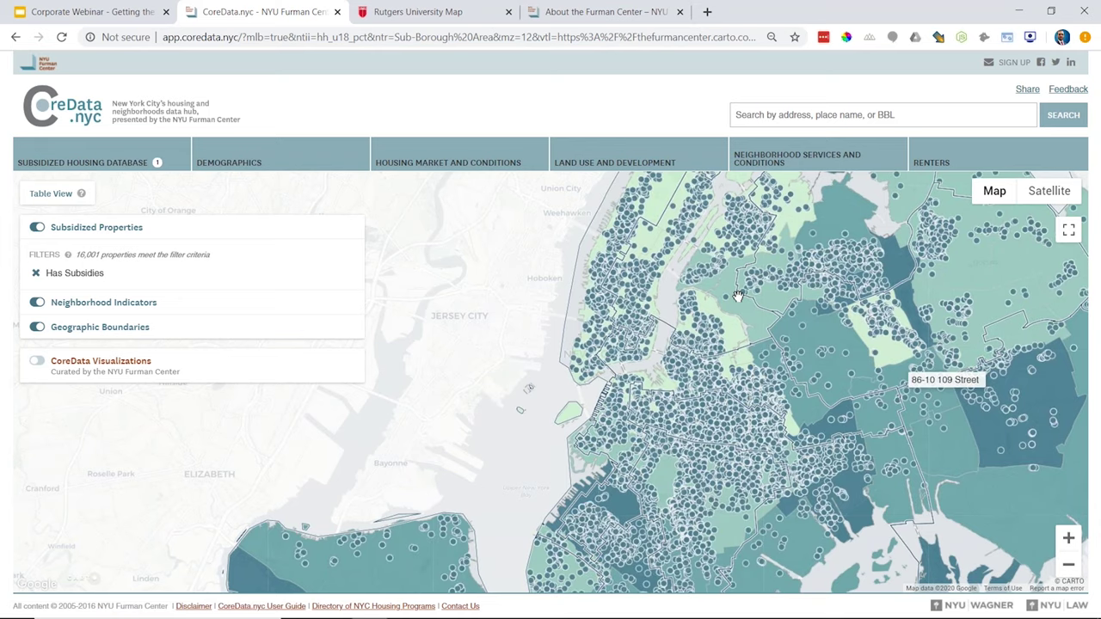
scroll(738, 296, "up", 1)
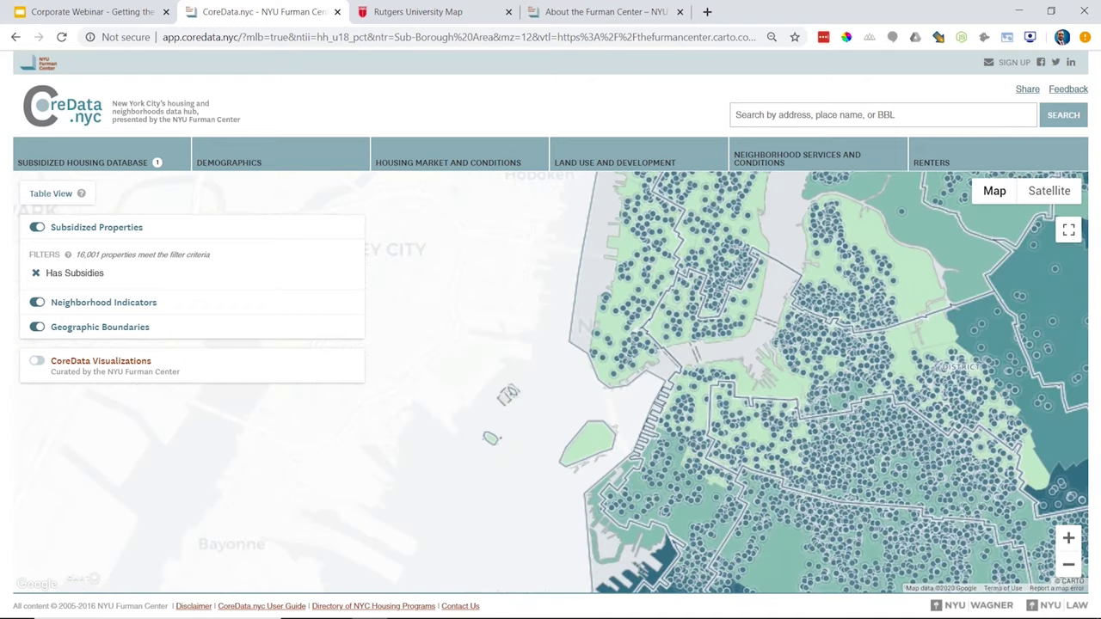
left_click_drag(745, 250, 640, 347)
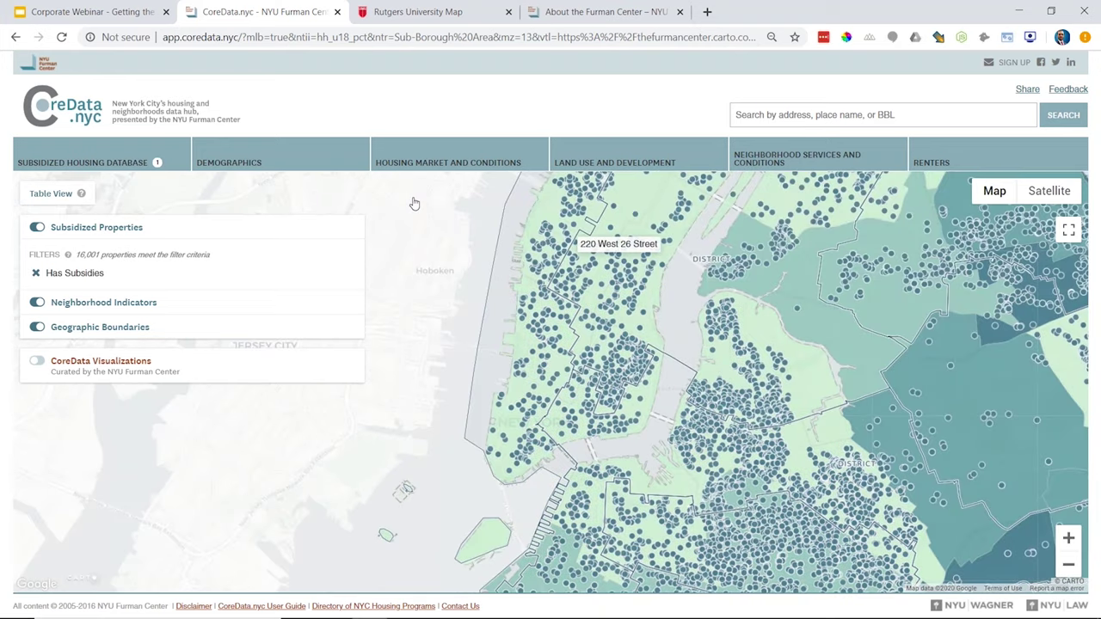
Change the mapped indicator to the renters' "Median rent, 2- and 3-bedrooms (2018$)".
mouse_move(946, 159)
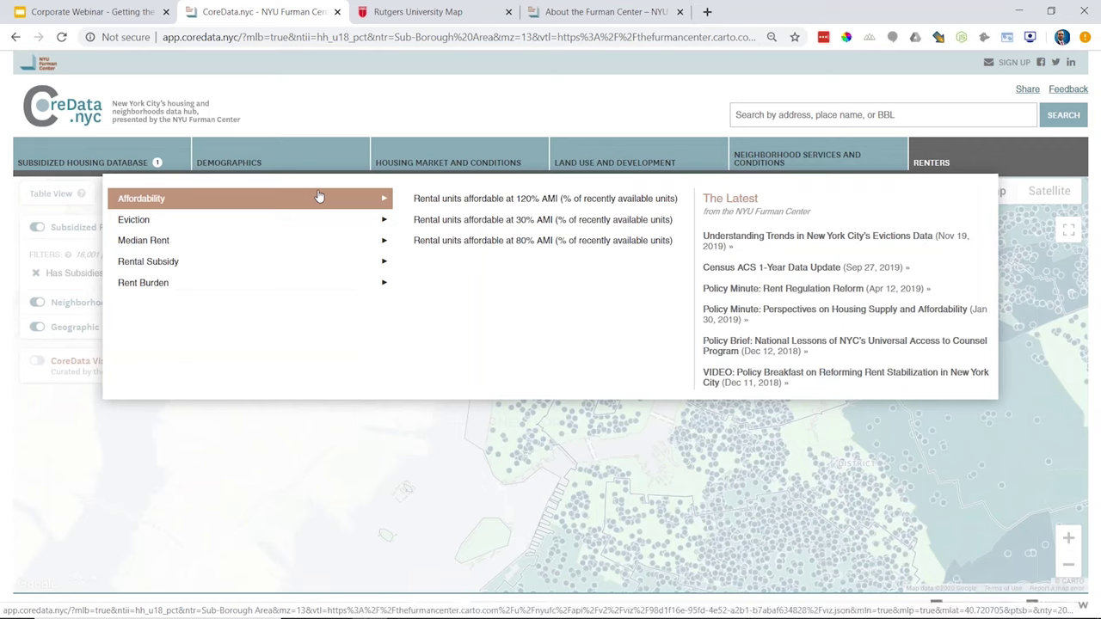
mouse_move(323, 238)
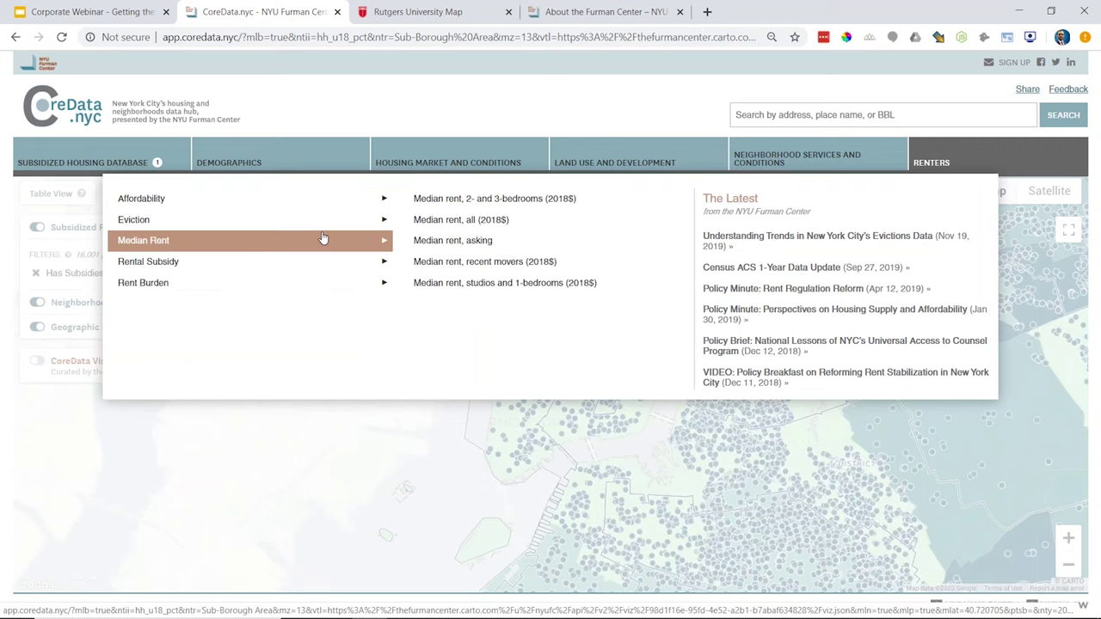
left_click(484, 207)
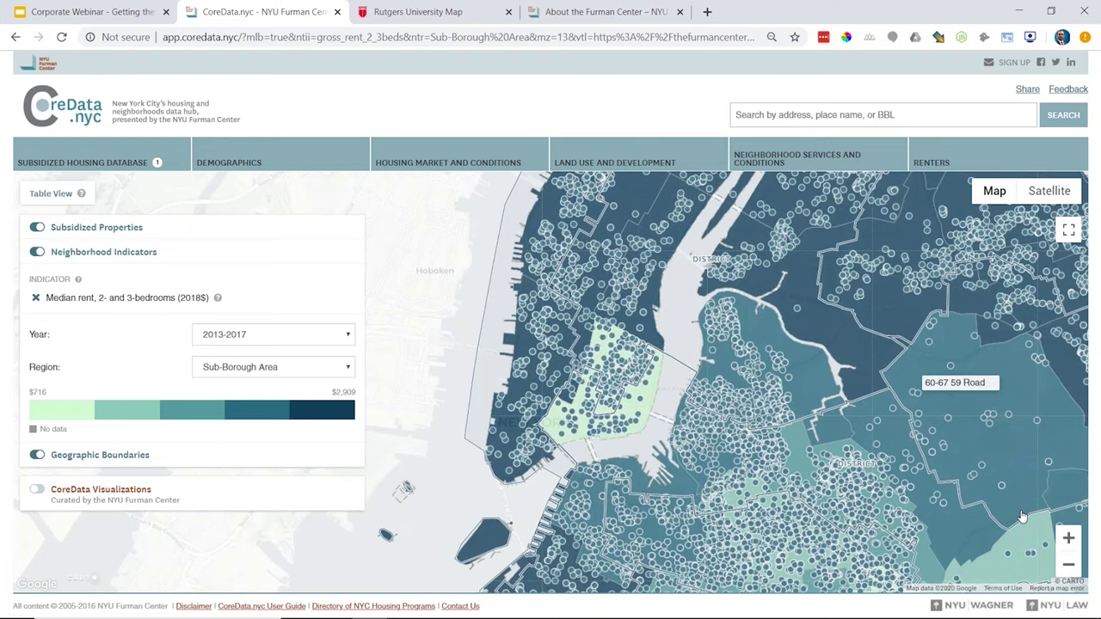
Hide the neighborhood indicators at building level around Avenue C and East 10th Street, keeping the subsidized properties and boundaries.
left_click(1068, 565)
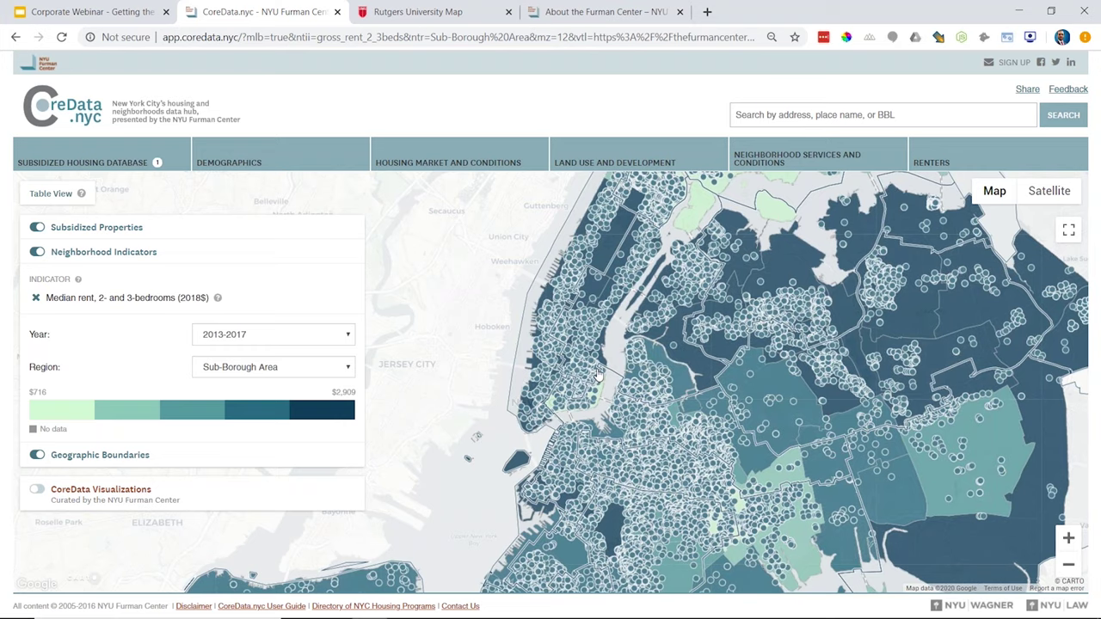
scroll(597, 374, "down", 1)
scroll(555, 387, "up", 1)
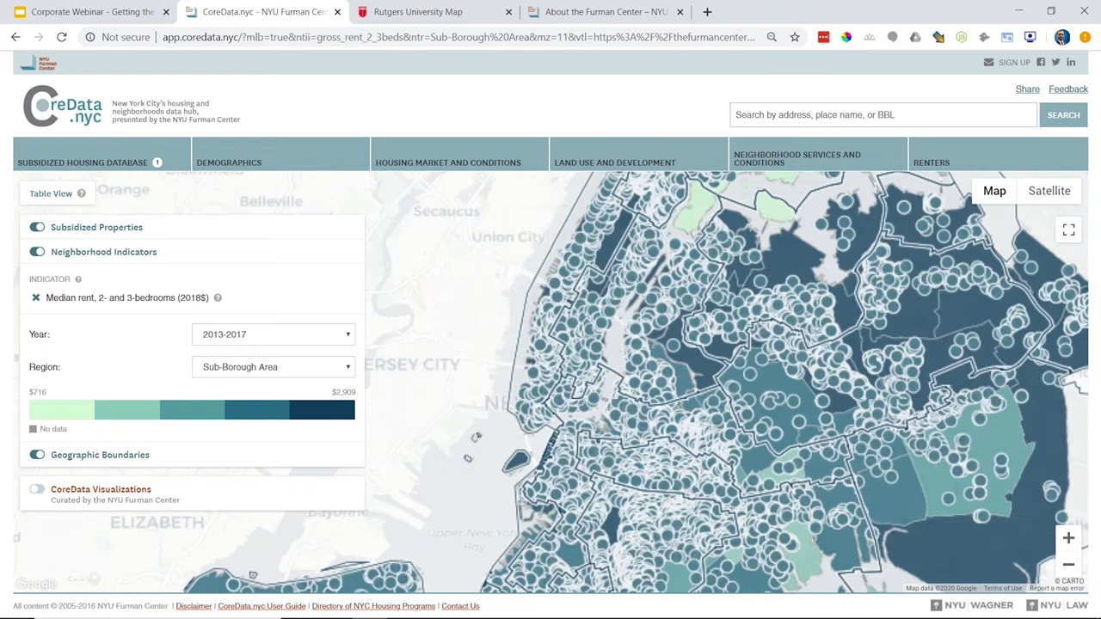
scroll(554, 387, "up", 1)
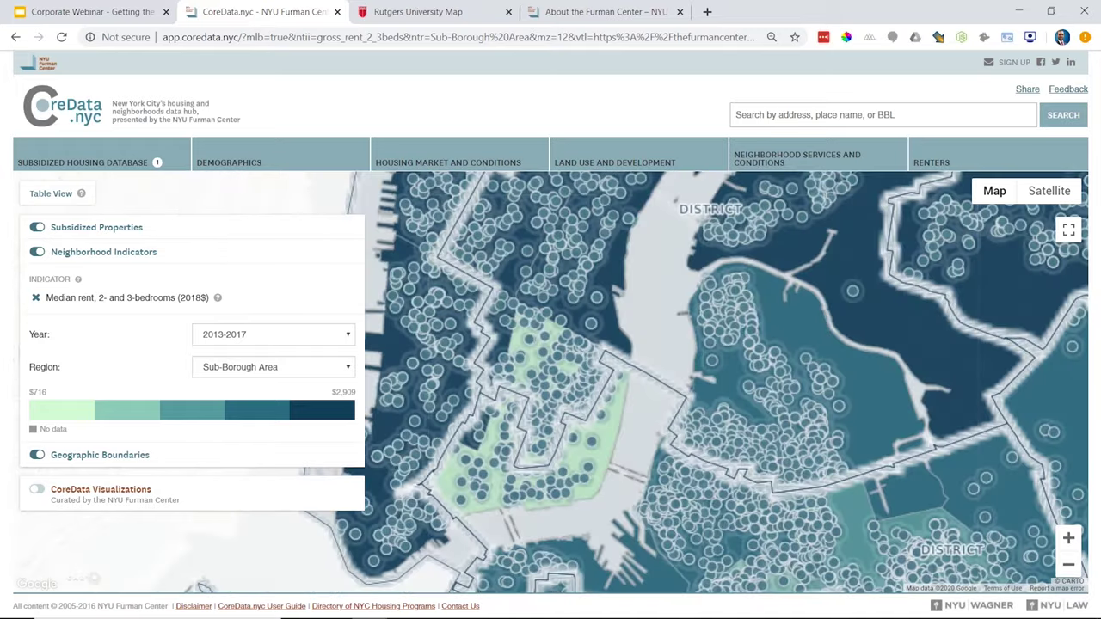
scroll(555, 387, "up", 4)
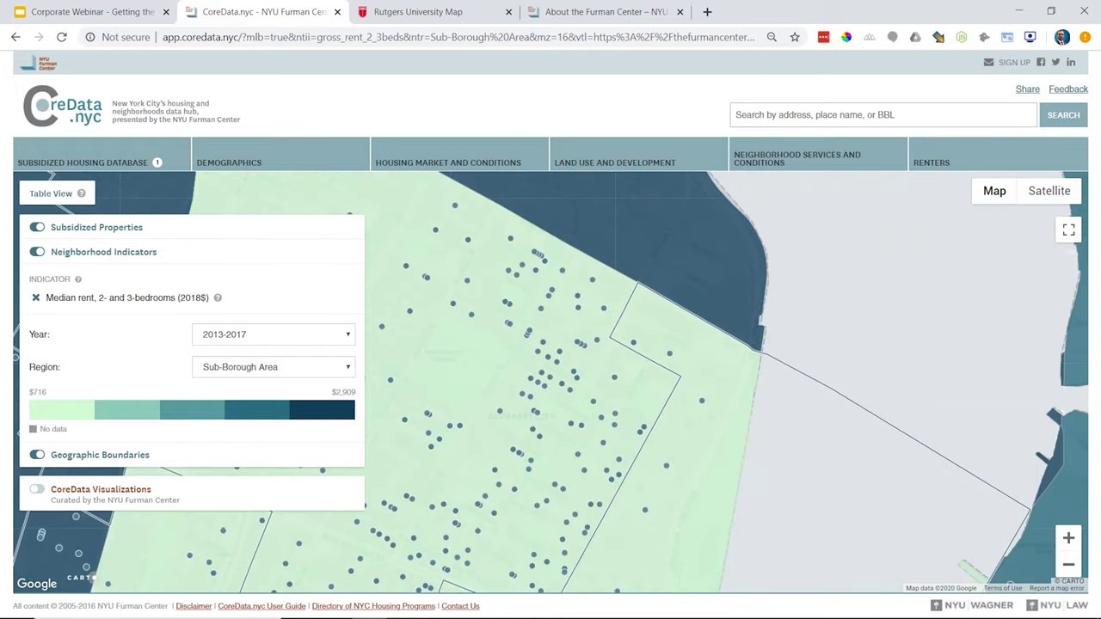
scroll(596, 368, "up", 1)
scroll(596, 368, "up", 2)
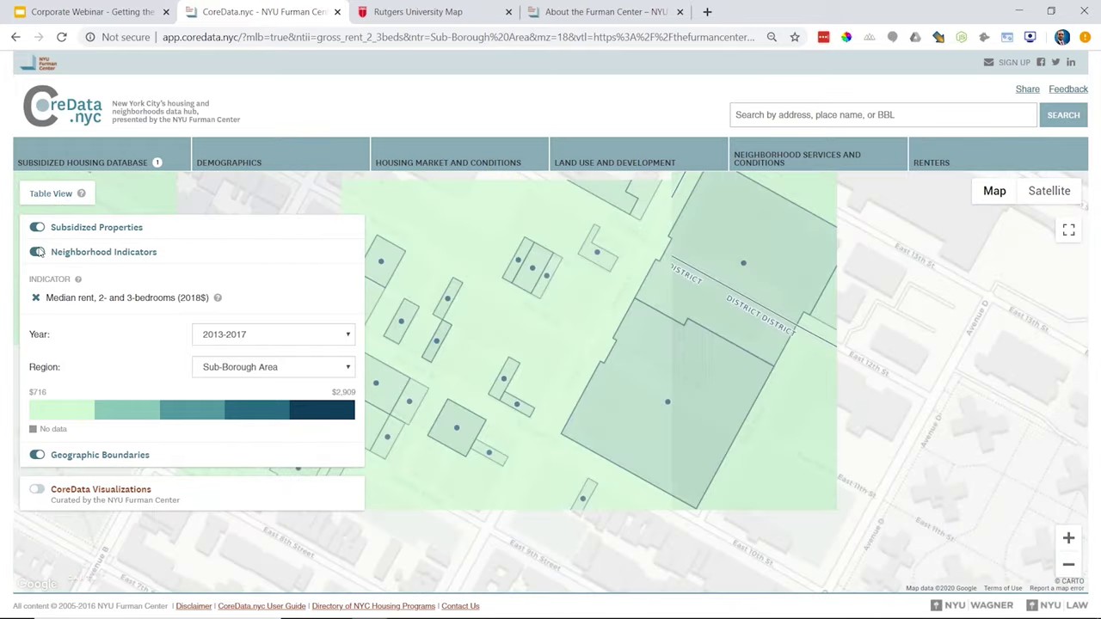
left_click(37, 252)
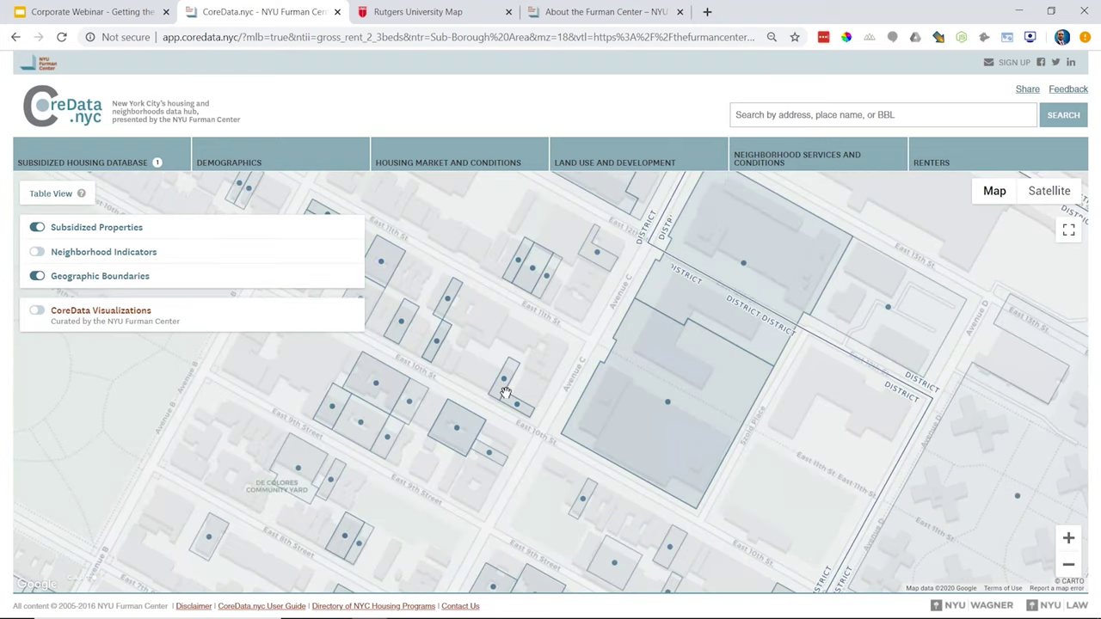
Examine the subsidized property parcels near East 10th Street and Avenue C, and switch back to the Corporate Webinar presentation.
scroll(506, 392, "up", 2)
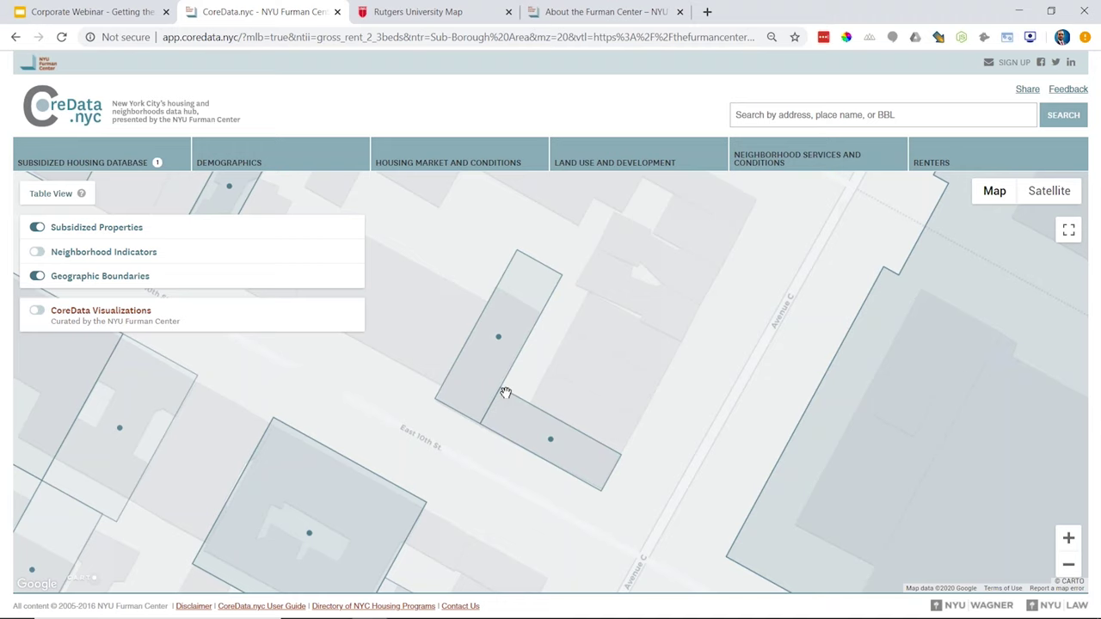
scroll(506, 392, "down", 1)
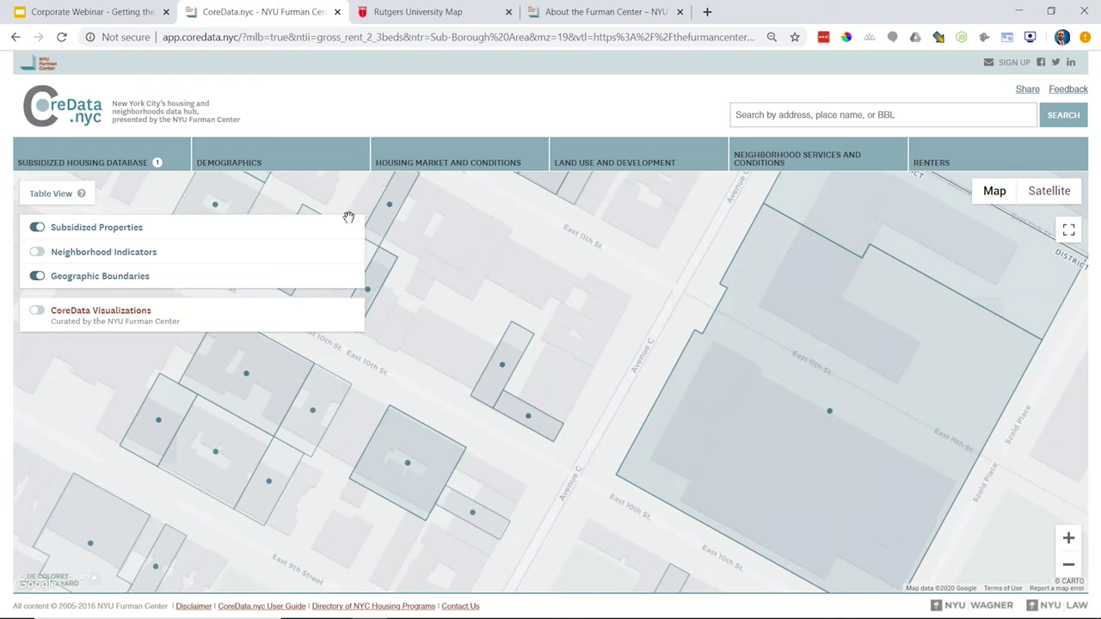
left_click(64, 7)
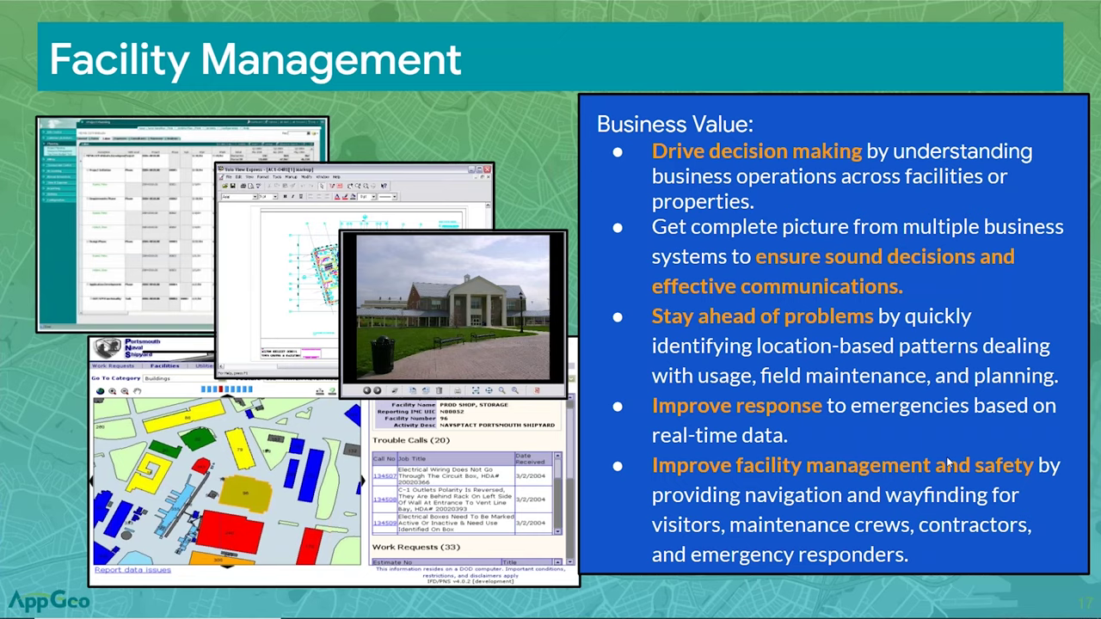